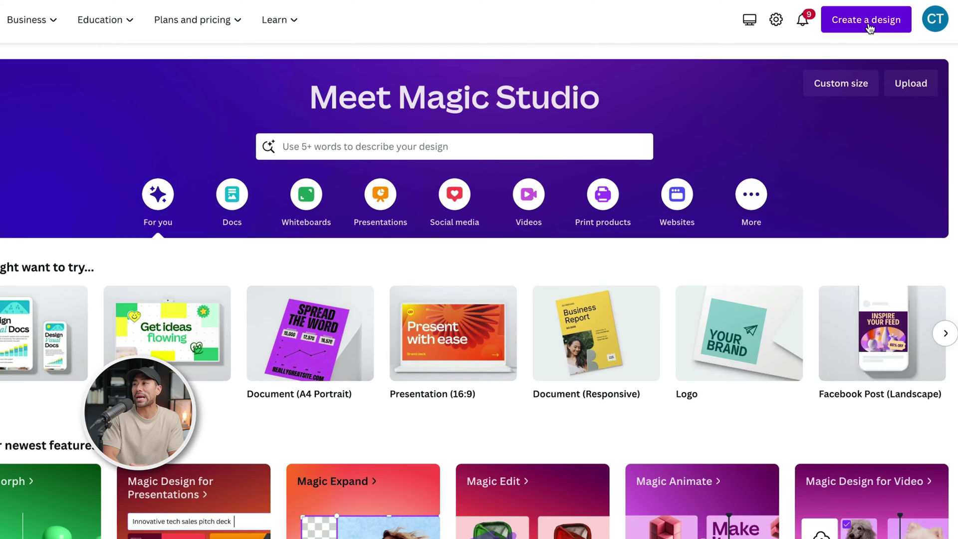
# Enter a custom design size of 1080 px width and 1080 px height.
pyautogui.click(869, 28)
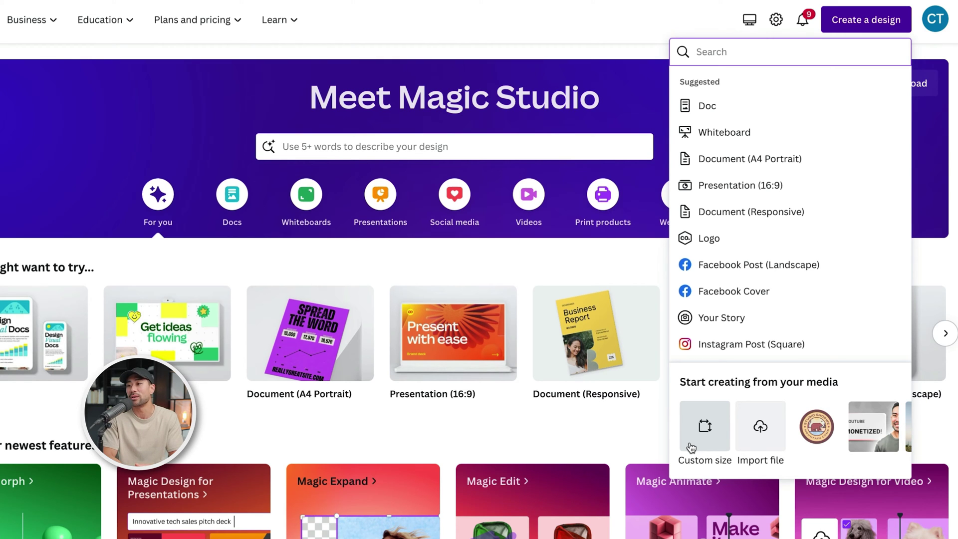
pyautogui.click(690, 447)
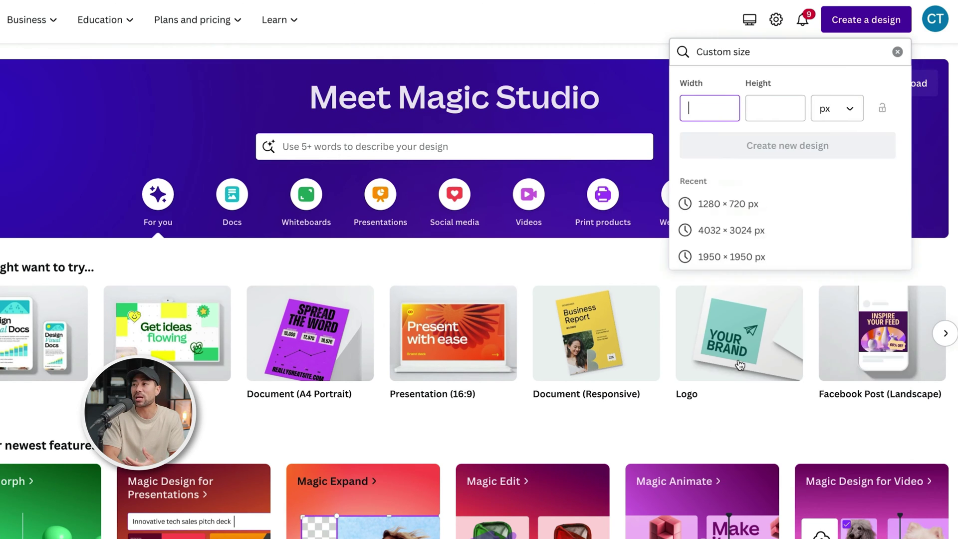
pyautogui.write('1080')
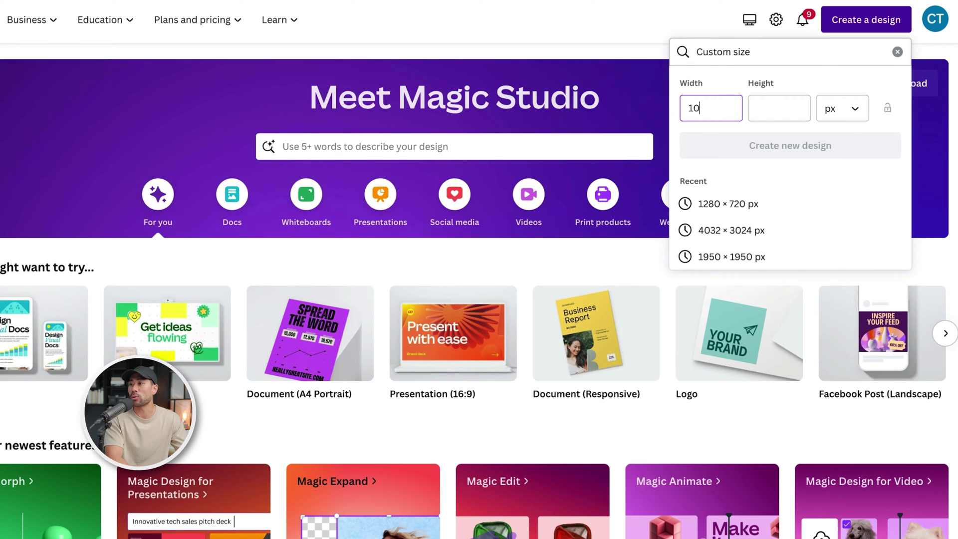
pyautogui.press('Tab')
pyautogui.write('1080')
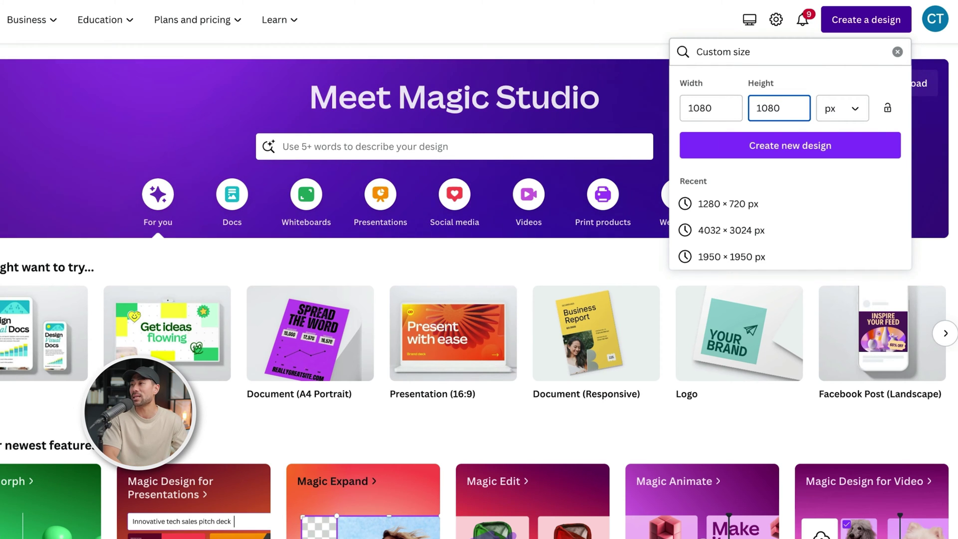
# Create the 1080 × 1080 design, then preview Logo.png from the Image folder in Quick Look.
pyautogui.click(797, 149)
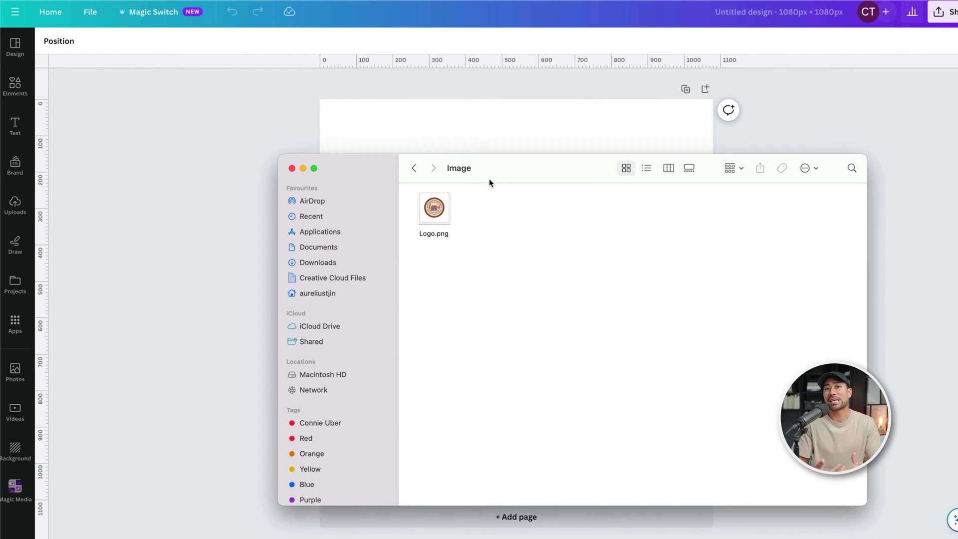
pyautogui.click(441, 197)
pyautogui.press('space')
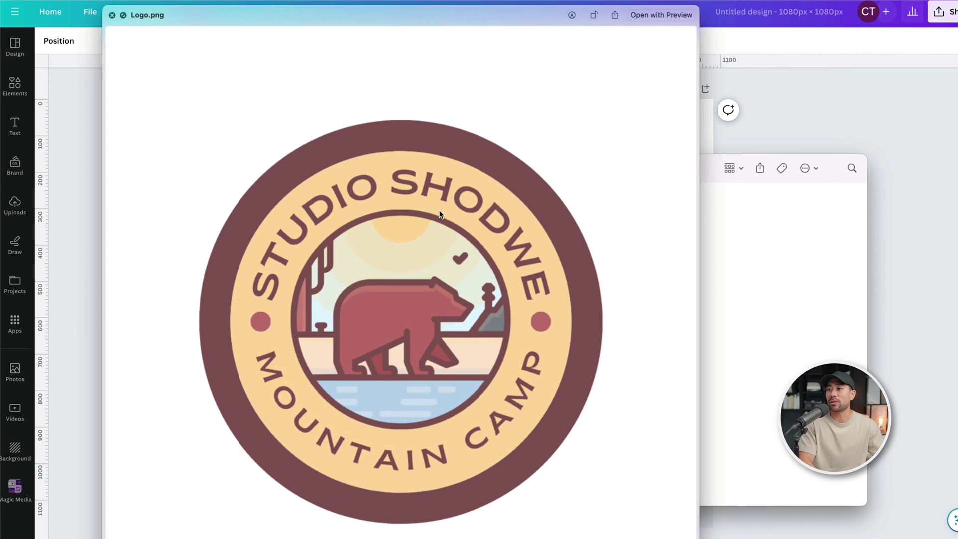
pyautogui.moveTo(433, 19); pyautogui.dragTo(534, 0)
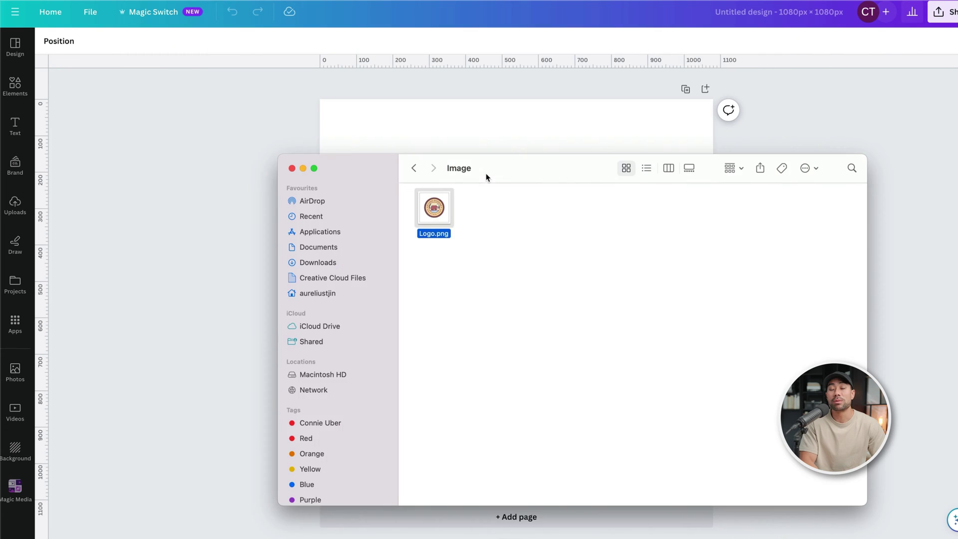
# Place Logo.png on the page, stretch it to fill the canvas, and show its photo effects.
pyautogui.moveTo(486, 175); pyautogui.dragTo(772, 202)
pyautogui.moveTo(715, 242); pyautogui.dragTo(513, 294)
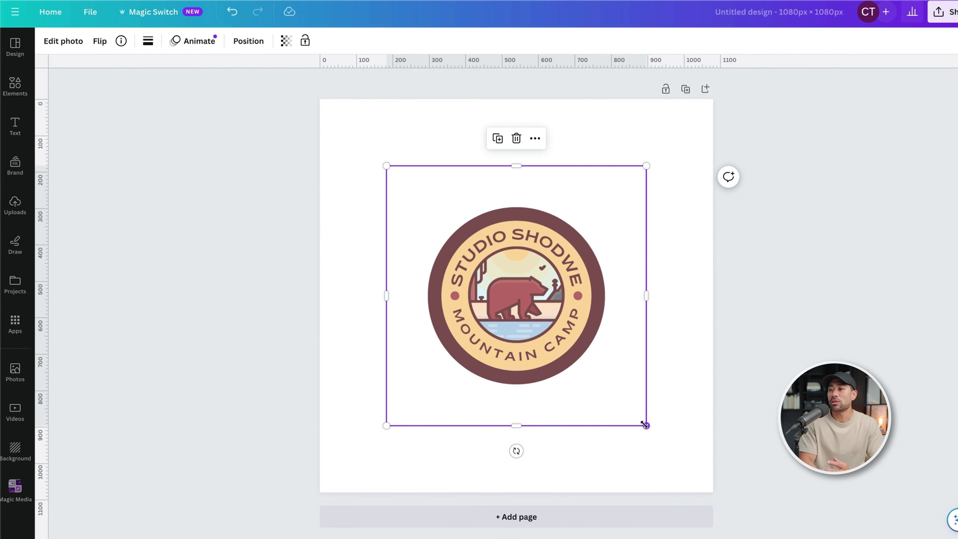
pyautogui.moveTo(646, 425); pyautogui.dragTo(711, 490)
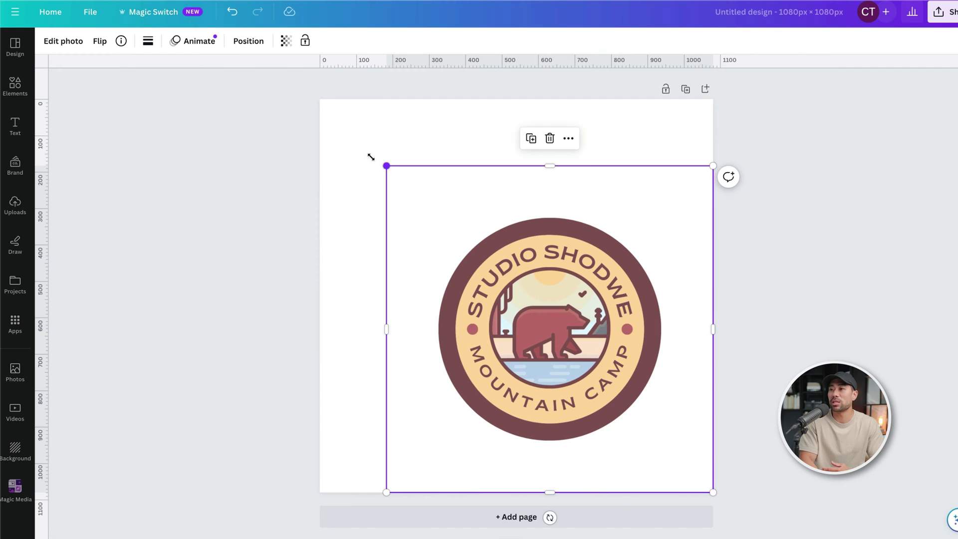
pyautogui.moveTo(386, 165); pyautogui.dragTo(319, 99)
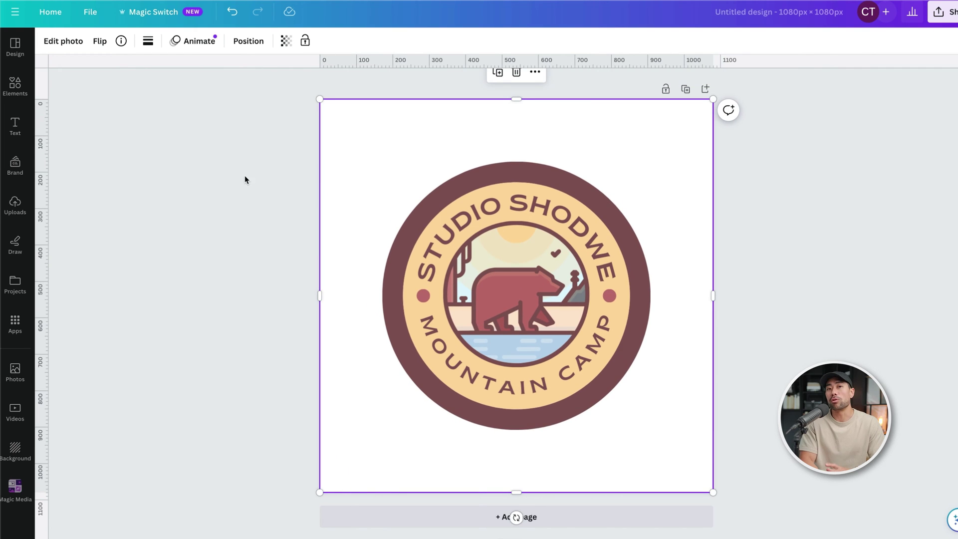
pyautogui.click(66, 41)
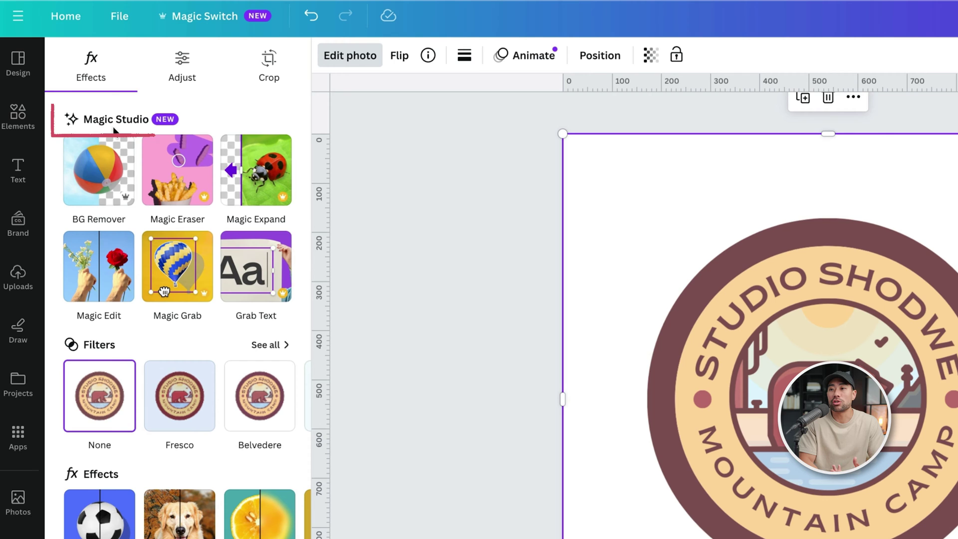
# Start Magic Edit, shrink the brush to size 12, and paint over the whole bear.
pyautogui.click(98, 292)
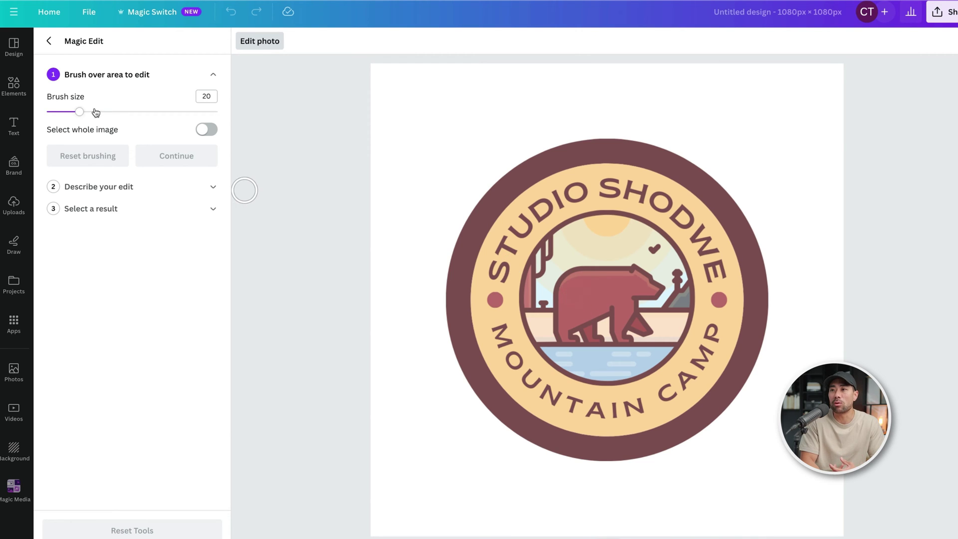
pyautogui.moveTo(79, 111); pyautogui.dragTo(66, 113)
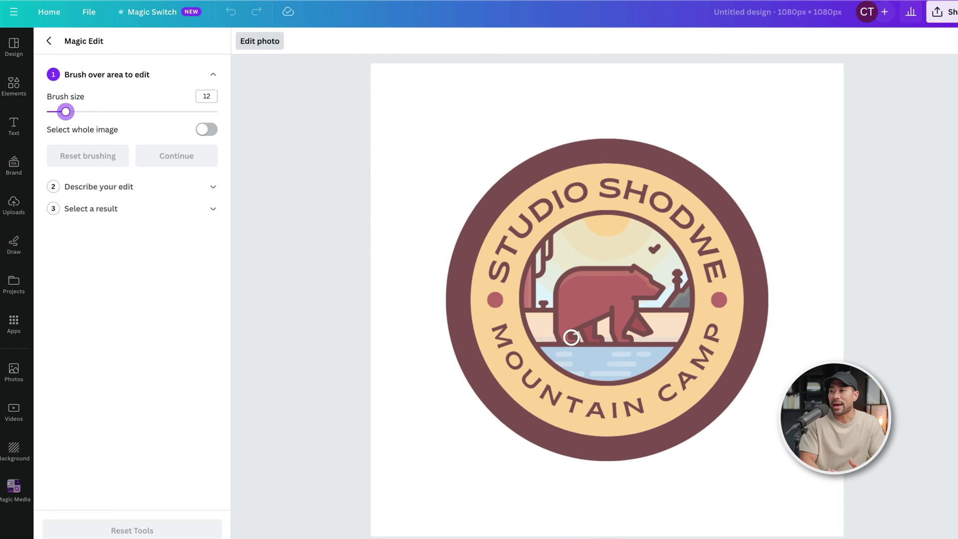
pyautogui.moveTo(572, 337)
pyautogui.mouseDown()
pyautogui.moveTo(572, 279)
pyautogui.moveTo(648, 276)
pyautogui.moveTo(653, 293)
pyautogui.moveTo(627, 291)
pyautogui.moveTo(628, 317)
pyautogui.moveTo(647, 331)
pyautogui.moveTo(623, 320)
pyautogui.moveTo(622, 340)
pyautogui.moveTo(611, 310)
pyautogui.moveTo(589, 310)
pyautogui.moveTo(575, 326)
pyautogui.moveTo(597, 339)
pyautogui.moveTo(574, 295)
pyautogui.moveTo(589, 281)
pyautogui.moveTo(596, 289)
pyautogui.moveTo(586, 294)
pyautogui.moveTo(614, 300)
pyautogui.moveTo(583, 305)
pyautogui.moveTo(641, 283)
pyautogui.moveTo(589, 271)
pyautogui.moveTo(558, 278)
pyautogui.moveTo(633, 268)
pyautogui.mouseUp()
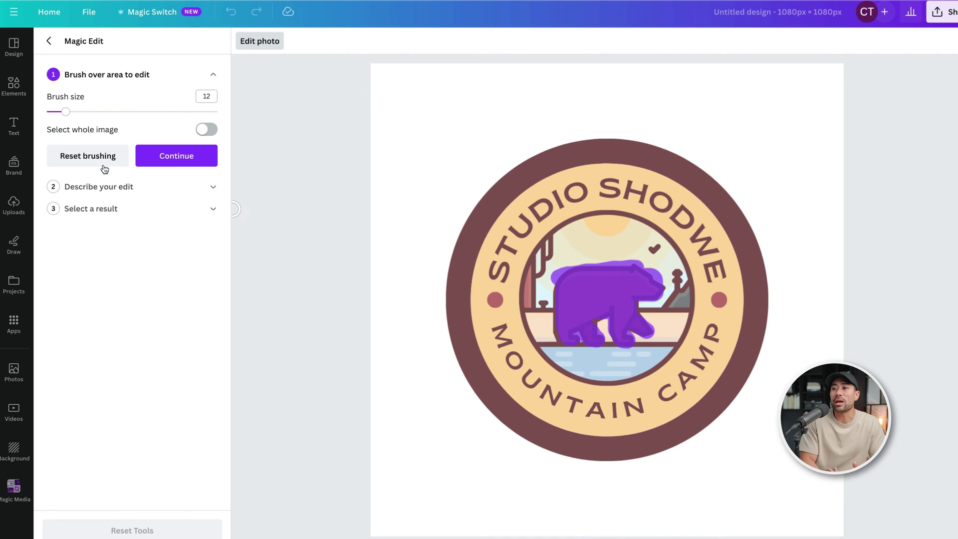
# Describe the edit as 'Change color to green' and generate the results.
pyautogui.click(181, 155)
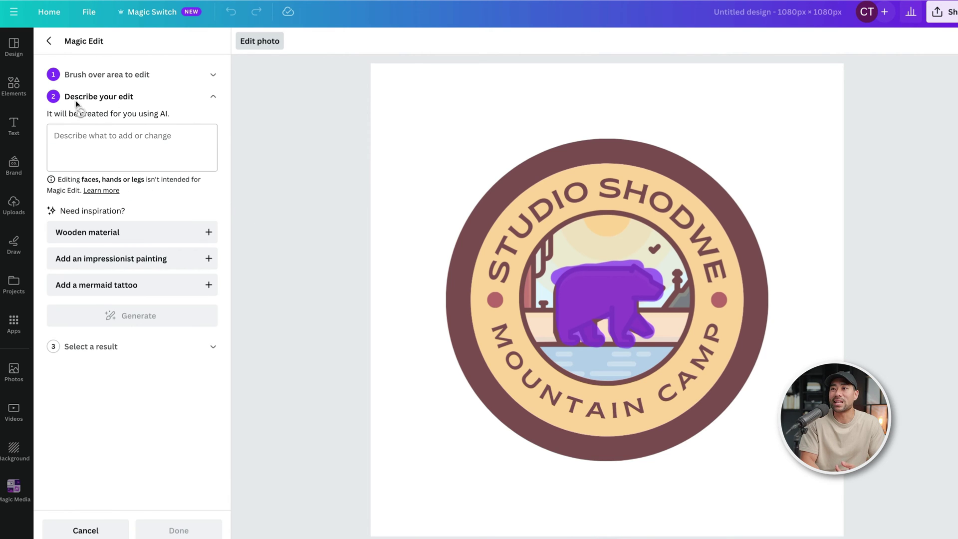
pyautogui.click(95, 146)
pyautogui.write('Change color to green')
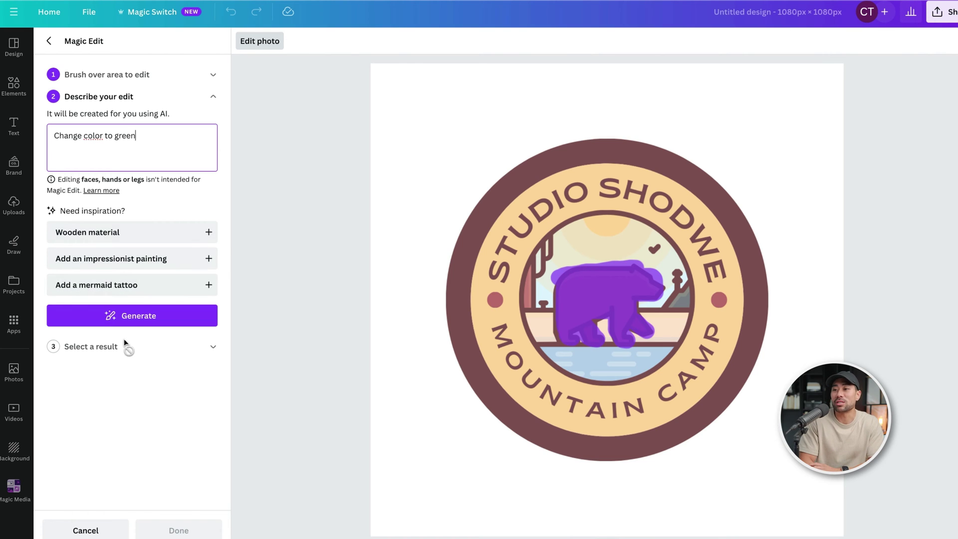
pyautogui.click(132, 321)
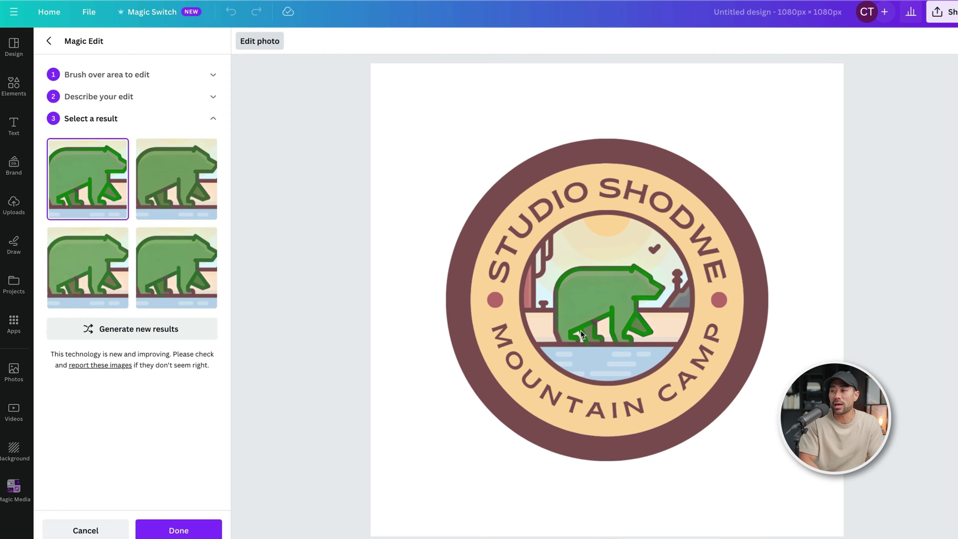
# Zoom in on the green bear, compare the variants, and apply the bottom-left one.
pyautogui.scroll(5, 580, 331)
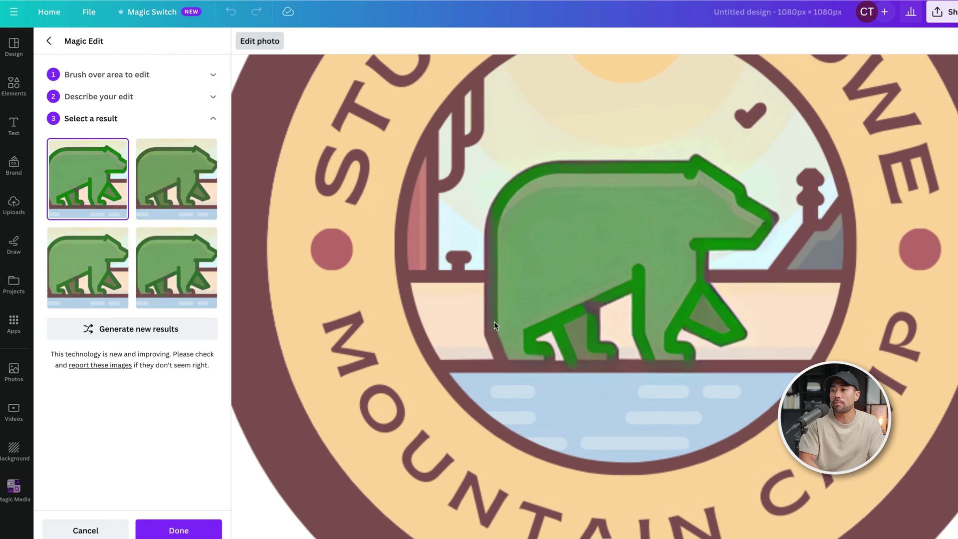
pyautogui.scroll(-5, 552, 327)
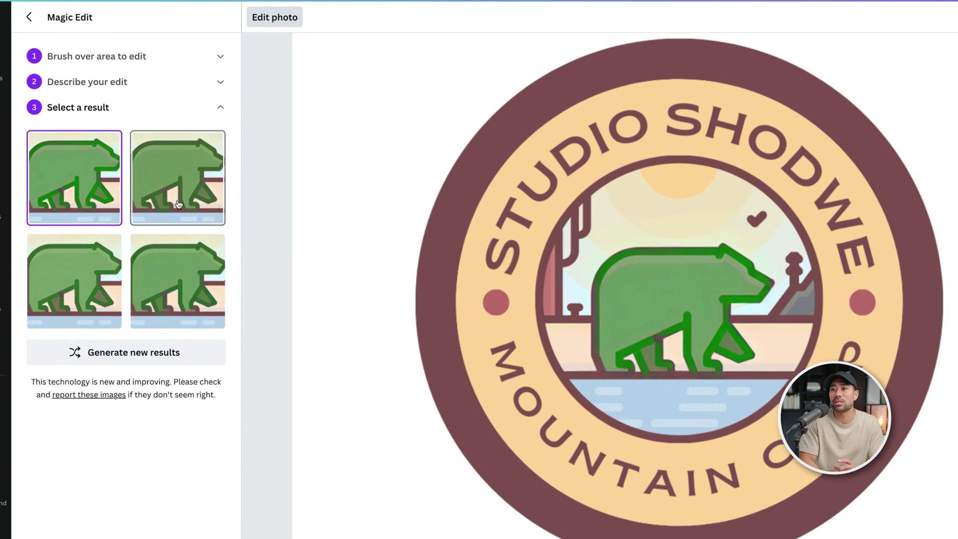
pyautogui.click(182, 193)
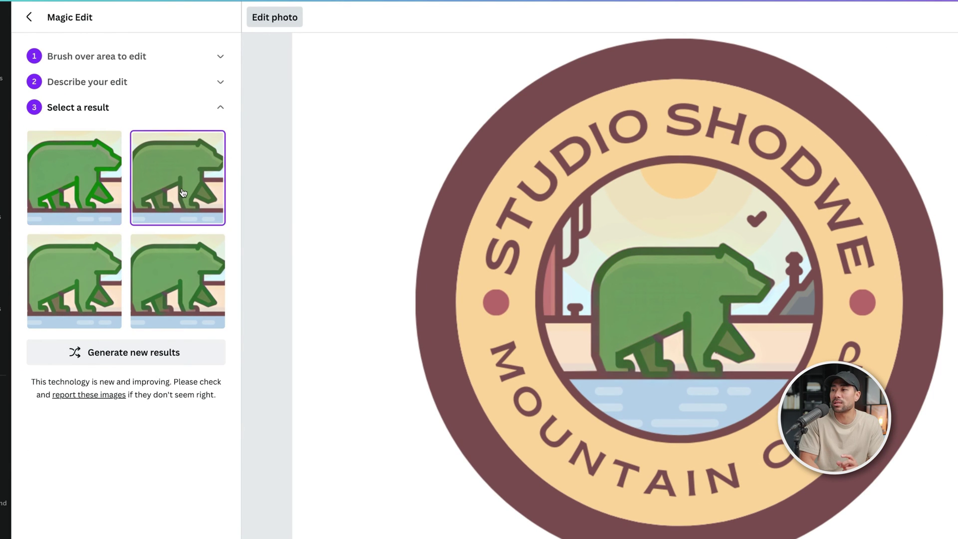
pyautogui.click(183, 269)
pyautogui.click(109, 277)
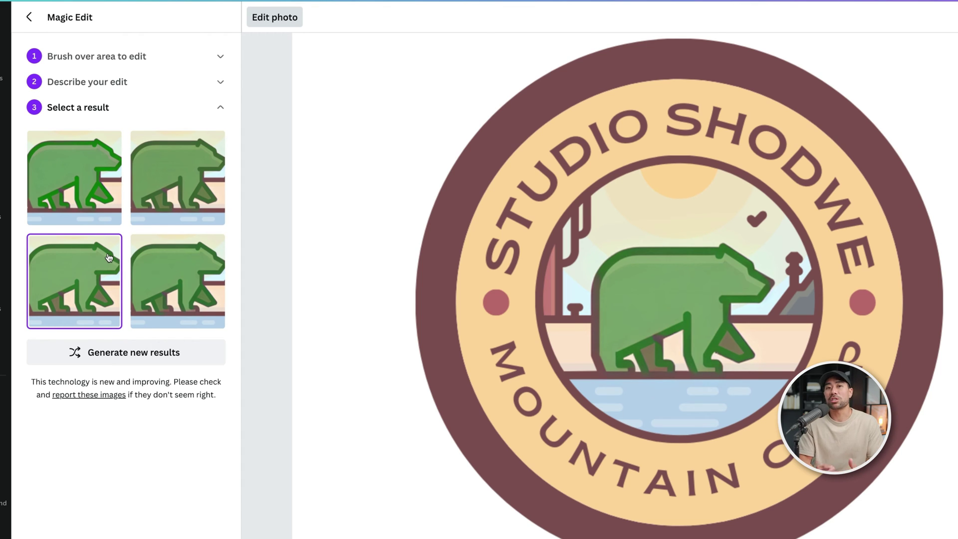
# Clear the old mask, enlarge the brush to 15, and repaint the entire bear.
pyautogui.click(202, 57)
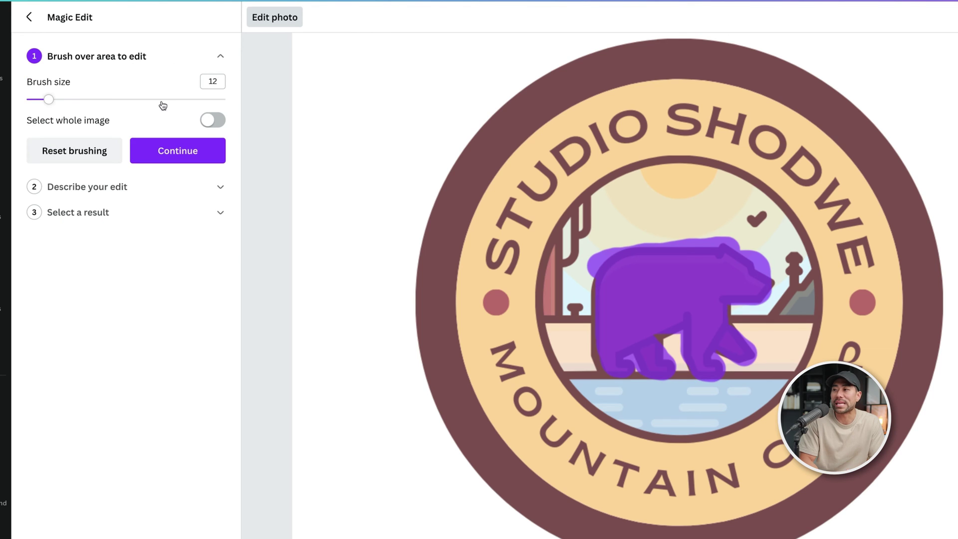
pyautogui.click(84, 155)
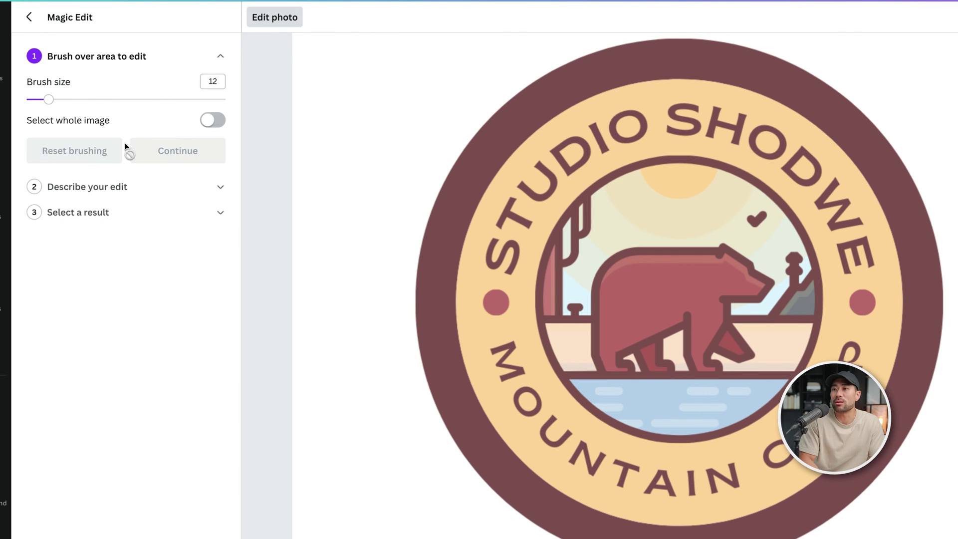
pyautogui.click(55, 99)
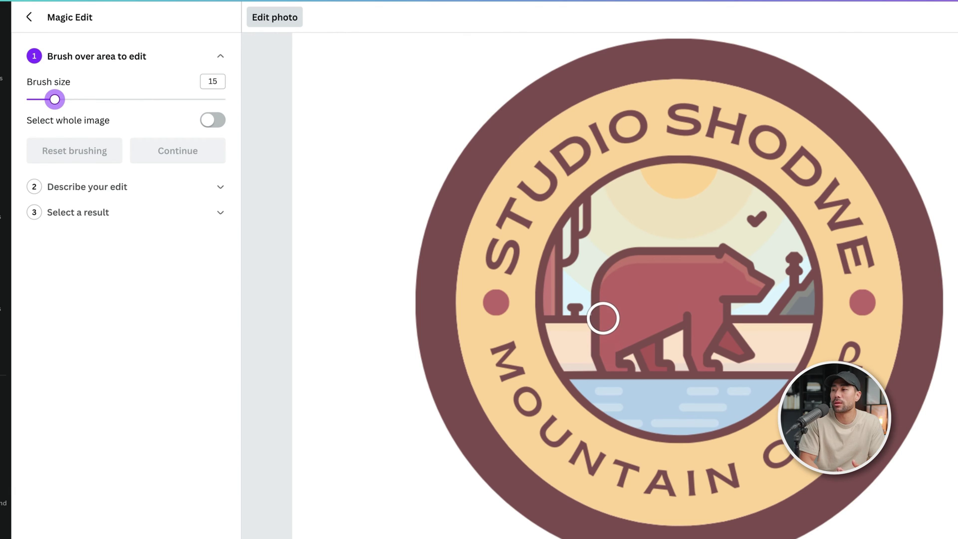
pyautogui.moveTo(603, 317)
pyautogui.mouseDown()
pyautogui.moveTo(603, 282)
pyautogui.moveTo(652, 255)
pyautogui.moveTo(710, 254)
pyautogui.moveTo(756, 284)
pyautogui.moveTo(717, 301)
pyautogui.moveTo(728, 329)
pyautogui.moveTo(718, 333)
pyautogui.moveTo(740, 348)
pyautogui.moveTo(647, 305)
pyautogui.mouseUp()
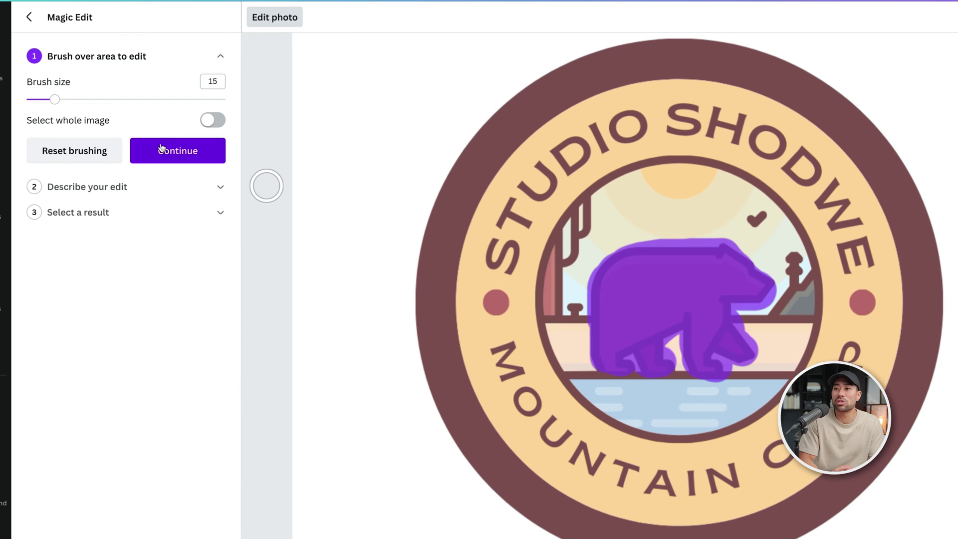
pyautogui.click(203, 149)
# Regenerate green bears from 'Change color to green' and preview the second, fourth and third variants.
pyautogui.click(121, 133)
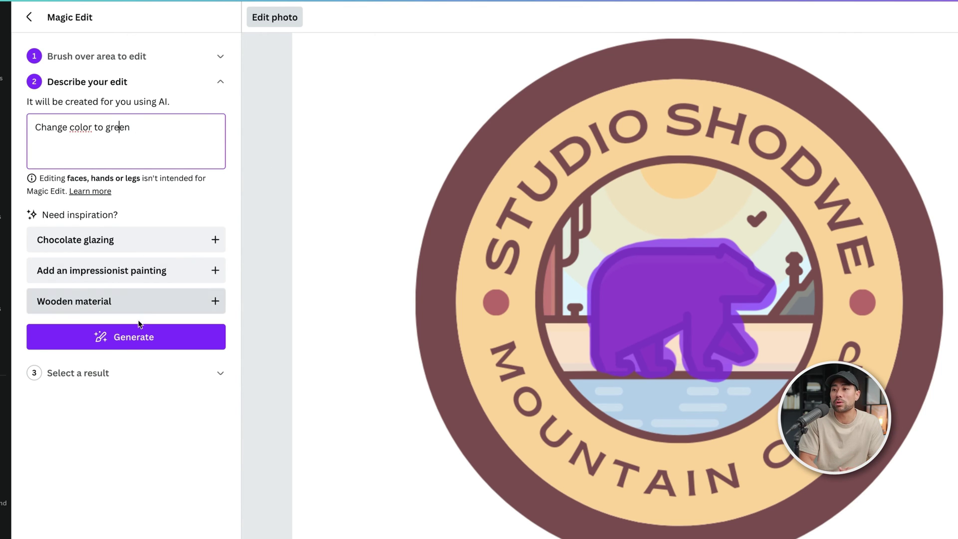
pyautogui.click(130, 341)
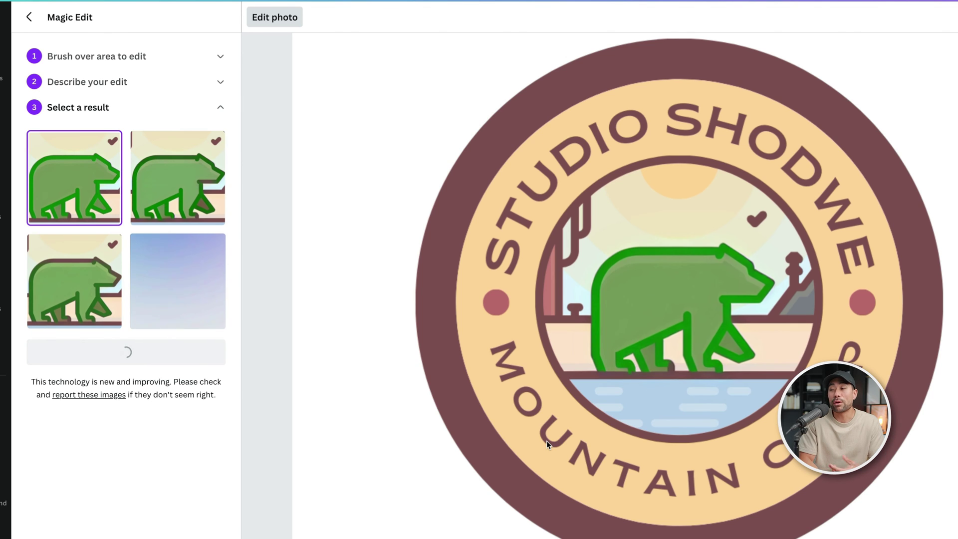
pyautogui.scroll(5, 666, 372)
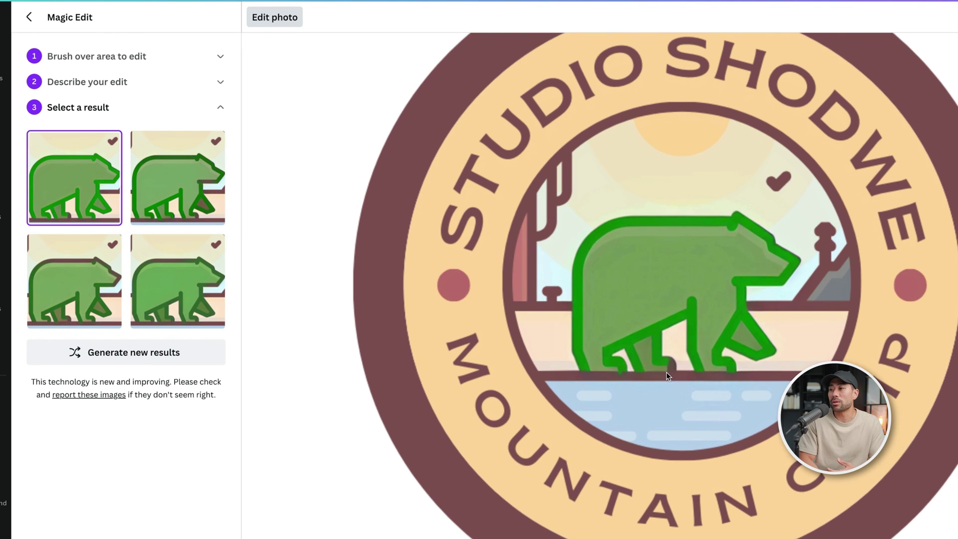
pyautogui.scroll(-5, 681, 360)
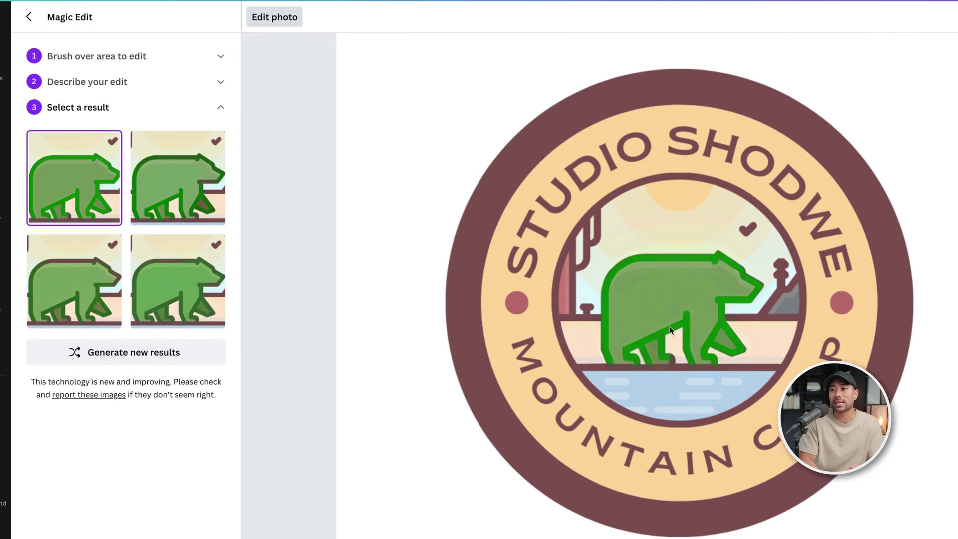
pyautogui.click(189, 191)
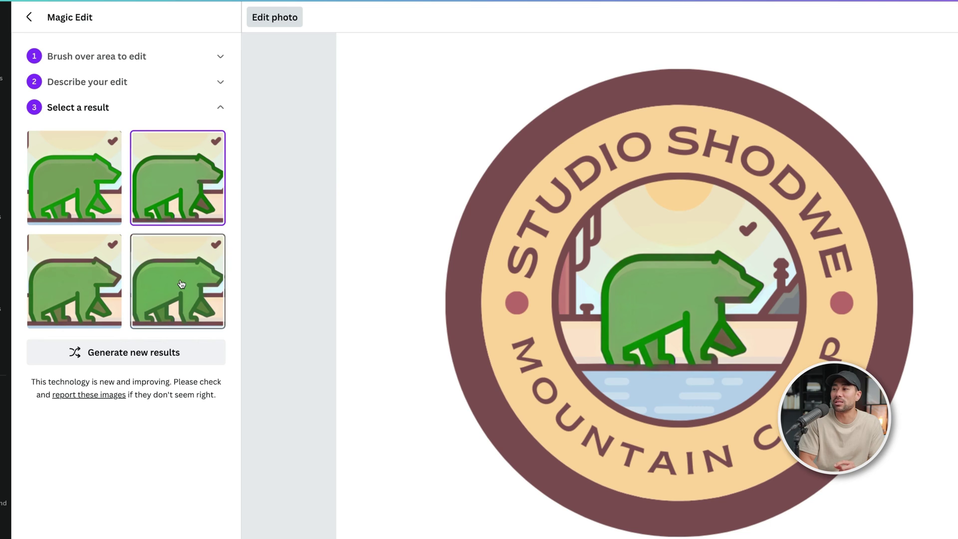
pyautogui.click(182, 285)
pyautogui.click(94, 299)
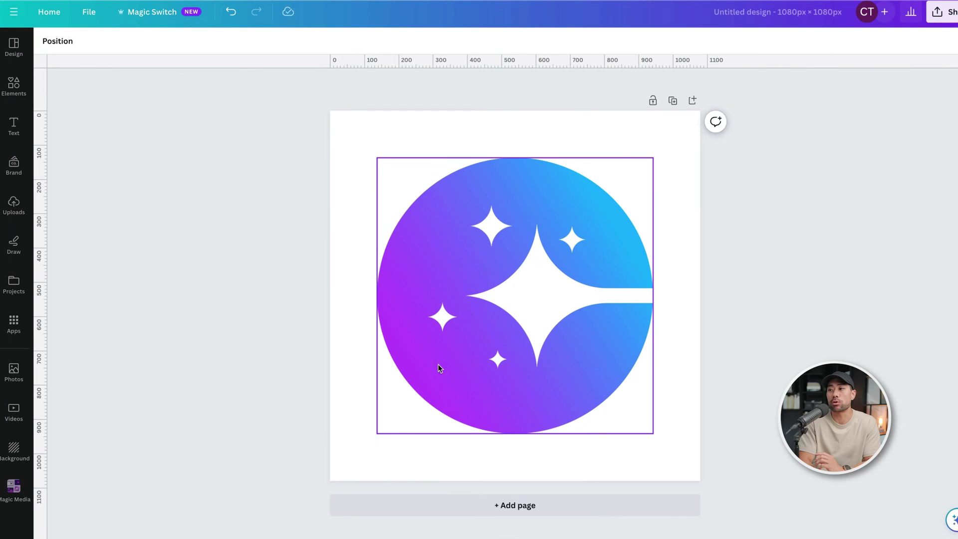
# Select the star-circle logo, start Magic Edit, set brush size 92, and brush over the whole logo.
pyautogui.click(518, 320)
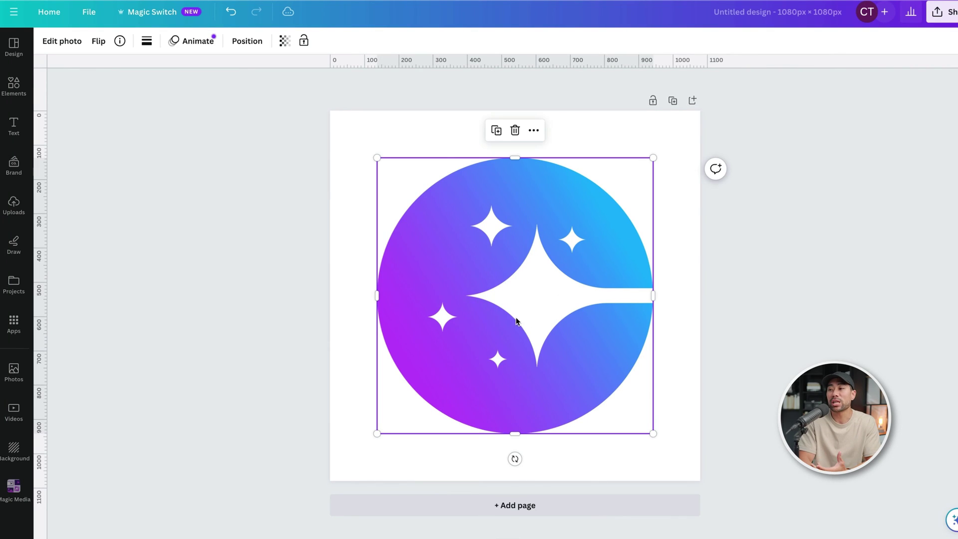
pyautogui.click(68, 40)
pyautogui.click(81, 207)
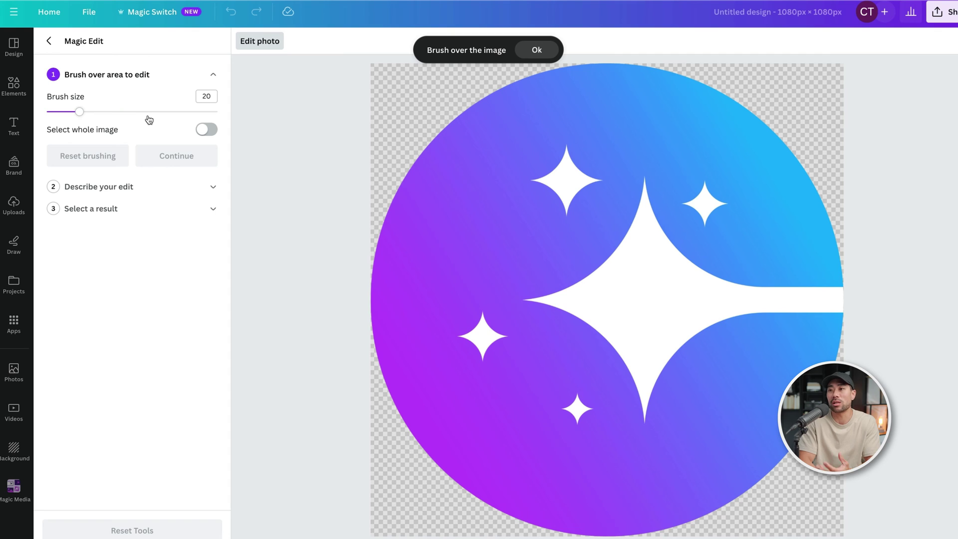
pyautogui.moveTo(173, 112); pyautogui.dragTo(204, 114)
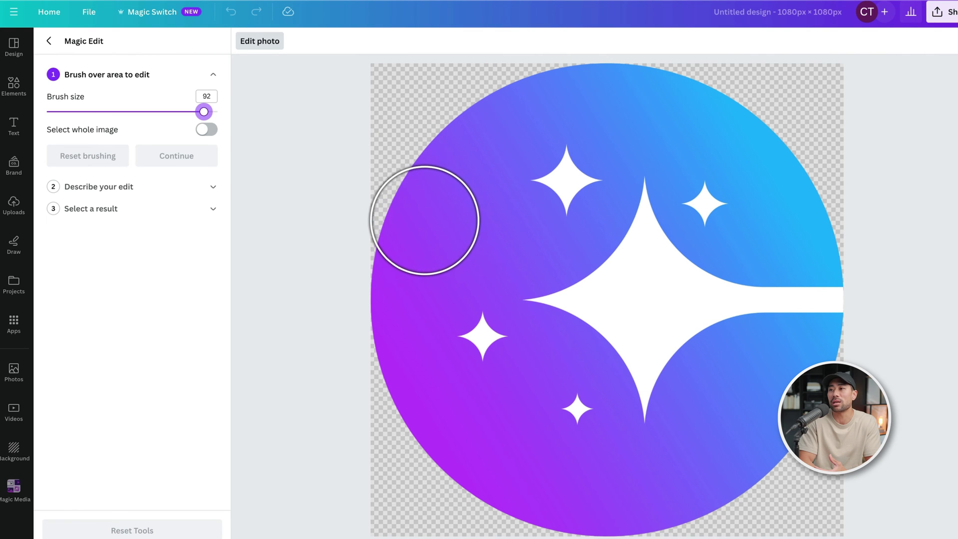
pyautogui.moveTo(421, 216)
pyautogui.mouseDown()
pyautogui.moveTo(492, 132)
pyautogui.moveTo(588, 92)
pyautogui.moveTo(719, 106)
pyautogui.moveTo(780, 175)
pyautogui.moveTo(803, 294)
pyautogui.moveTo(763, 422)
pyautogui.moveTo(607, 488)
pyautogui.moveTo(494, 480)
pyautogui.moveTo(400, 319)
pyautogui.moveTo(413, 288)
pyautogui.moveTo(632, 147)
pyautogui.moveTo(707, 203)
pyautogui.moveTo(684, 397)
pyautogui.moveTo(652, 405)
pyautogui.moveTo(513, 361)
pyautogui.moveTo(627, 267)
pyautogui.moveTo(583, 278)
pyautogui.moveTo(674, 332)
pyautogui.moveTo(626, 301)
pyautogui.moveTo(412, 267)
pyautogui.moveTo(634, 355)
pyautogui.mouseUp()
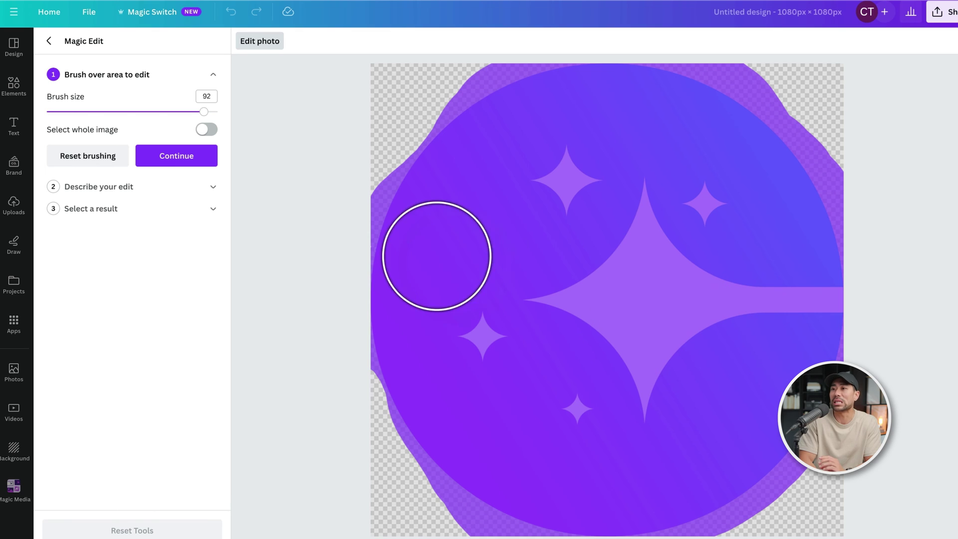
# Describe the edit as 'Change color to a green gradient' and generate the recoloured versions.
pyautogui.click(168, 163)
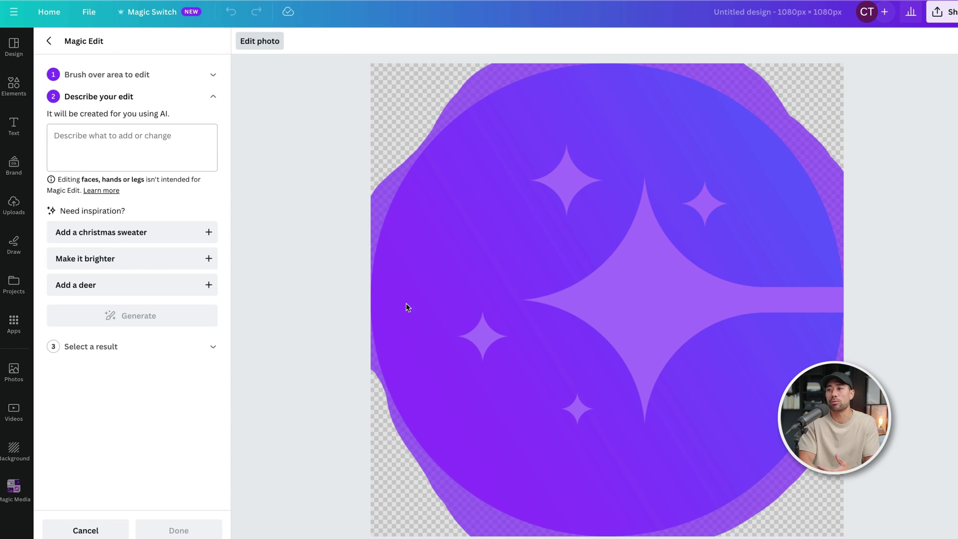
pyautogui.click(122, 142)
pyautogui.write('Change ')
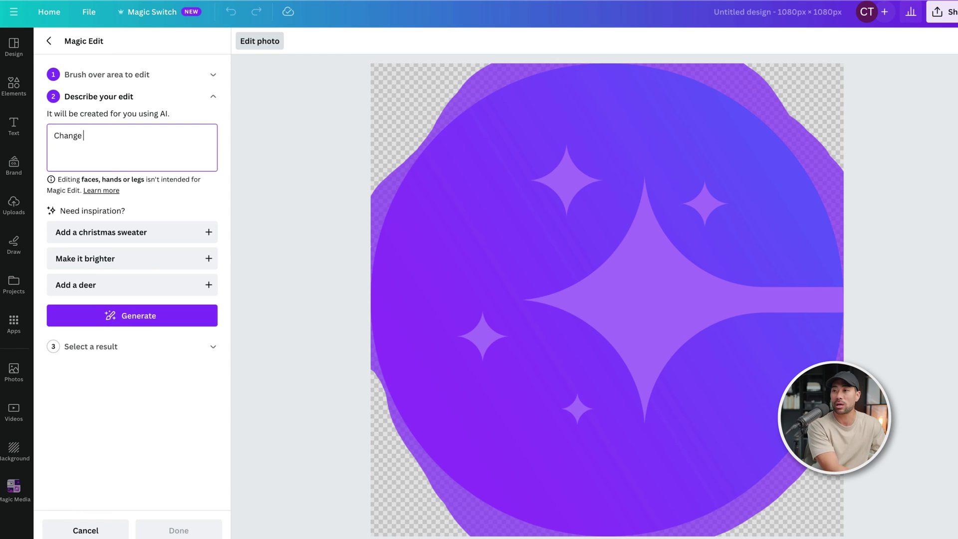
pyautogui.write('color to a green gradient')
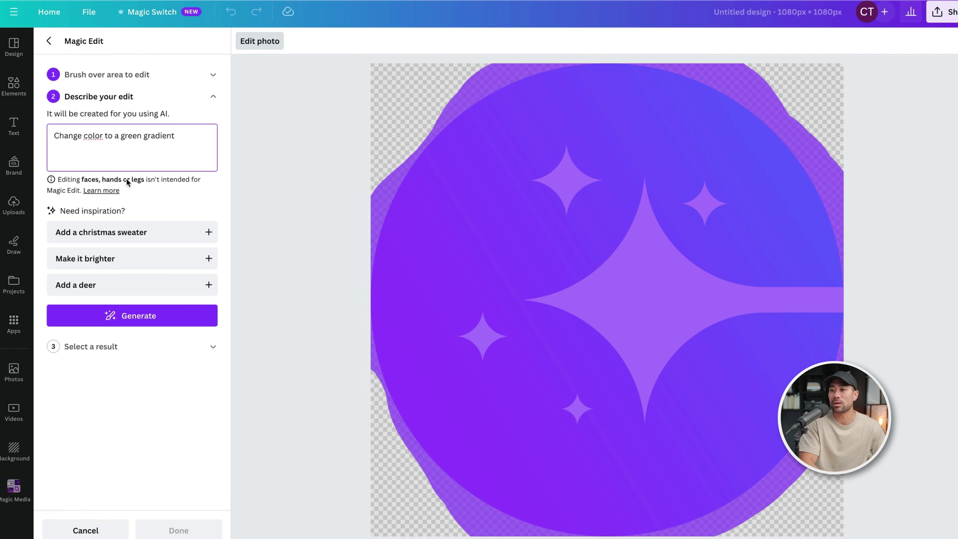
pyautogui.click(150, 327)
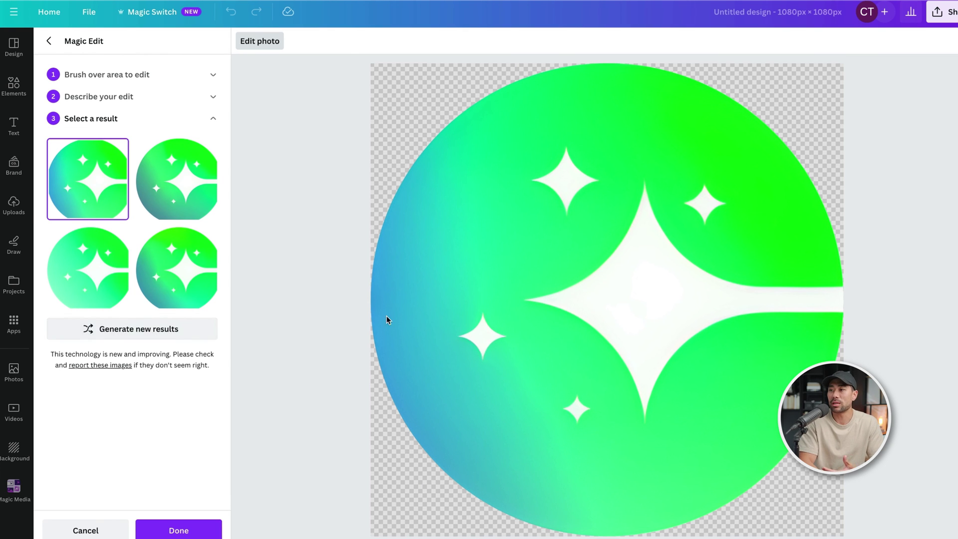
# Preview the second, bottom-right and lighter bottom-left gradient variants of the star-circle logo.
pyautogui.click(189, 186)
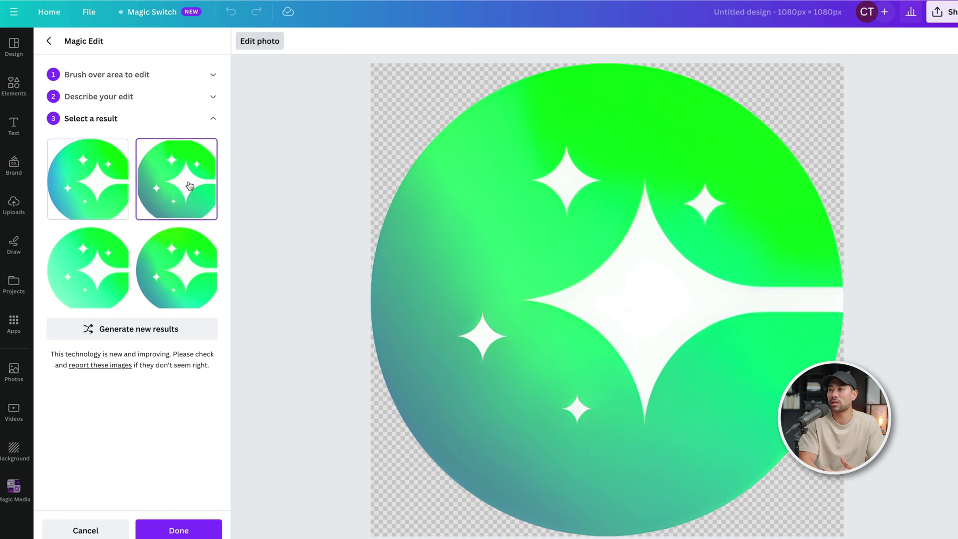
pyautogui.click(189, 263)
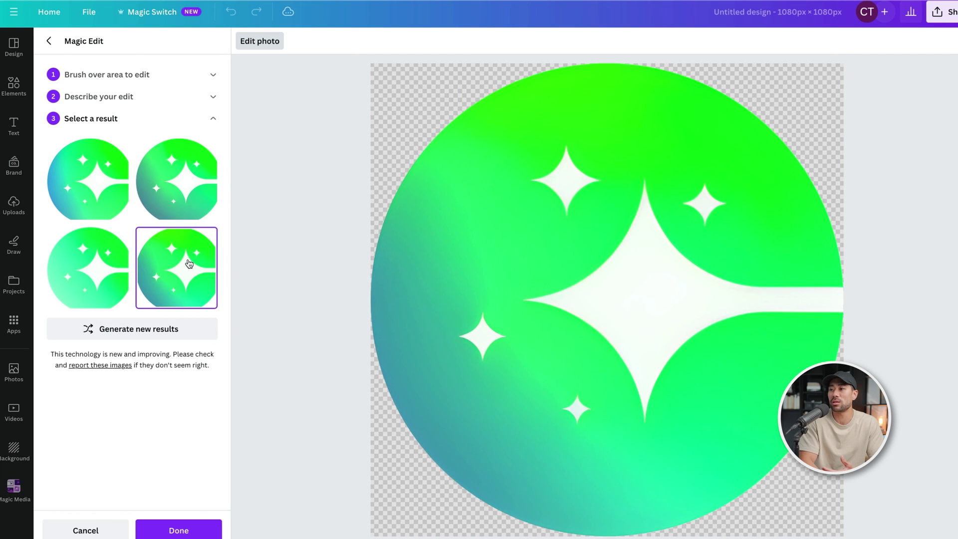
pyautogui.click(99, 282)
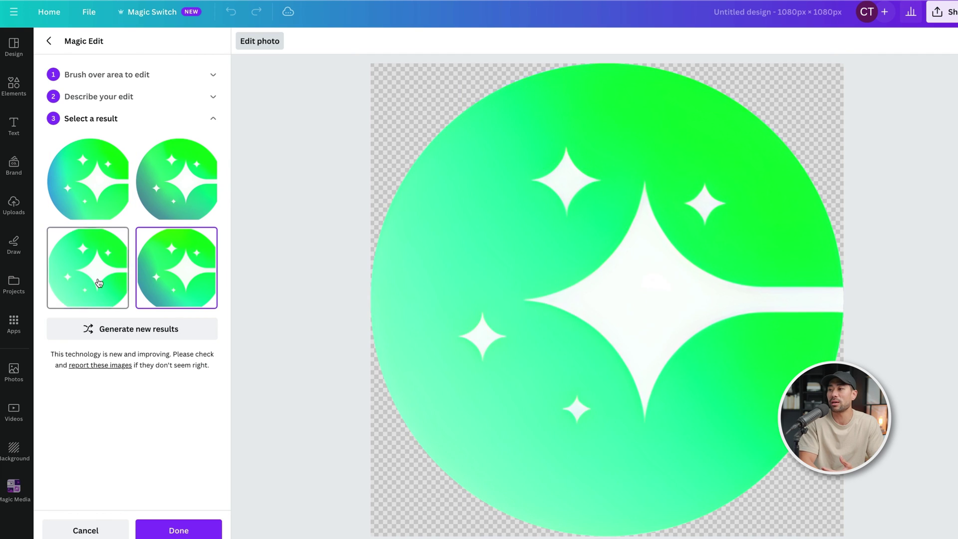
# Generate a fresh set of gradient results and settle on the third, teal-to-green one.
pyautogui.click(129, 339)
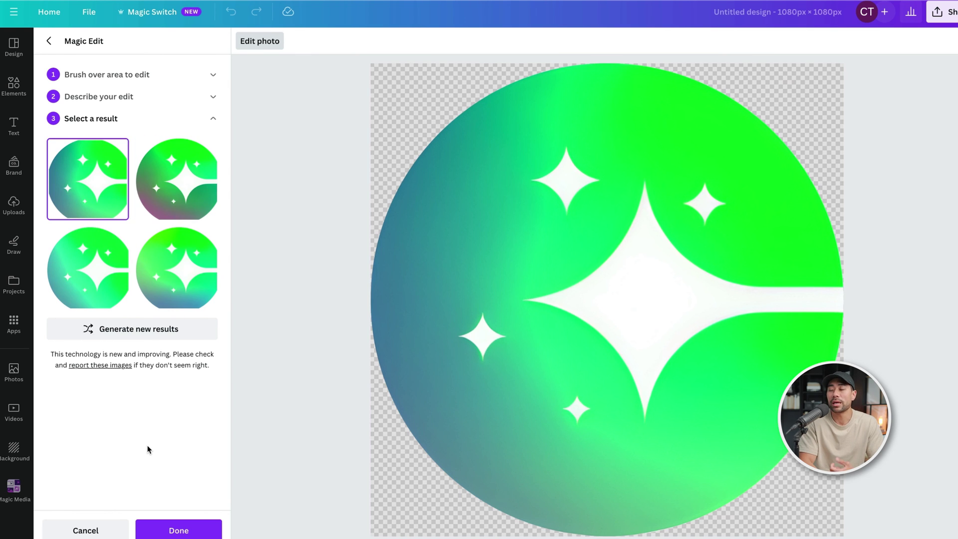
pyautogui.click(167, 206)
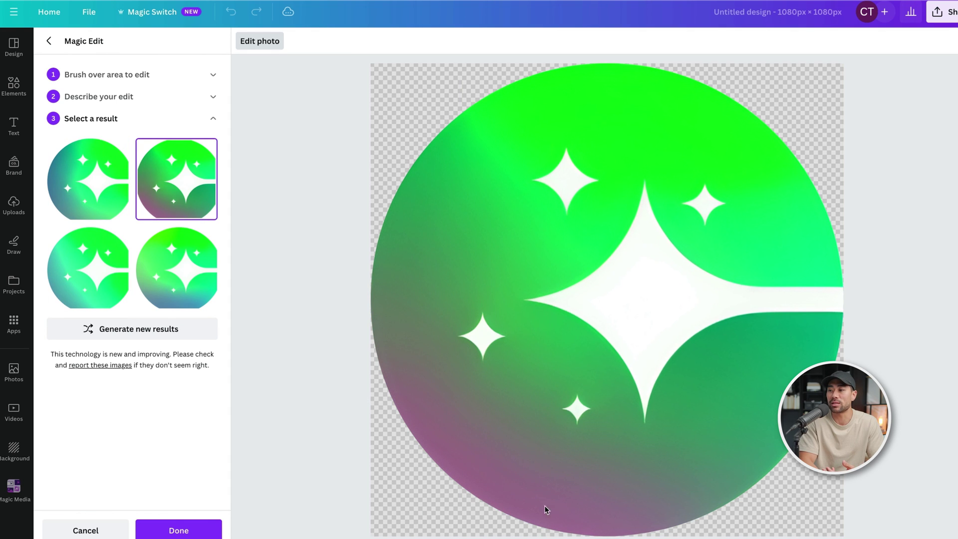
pyautogui.click(162, 270)
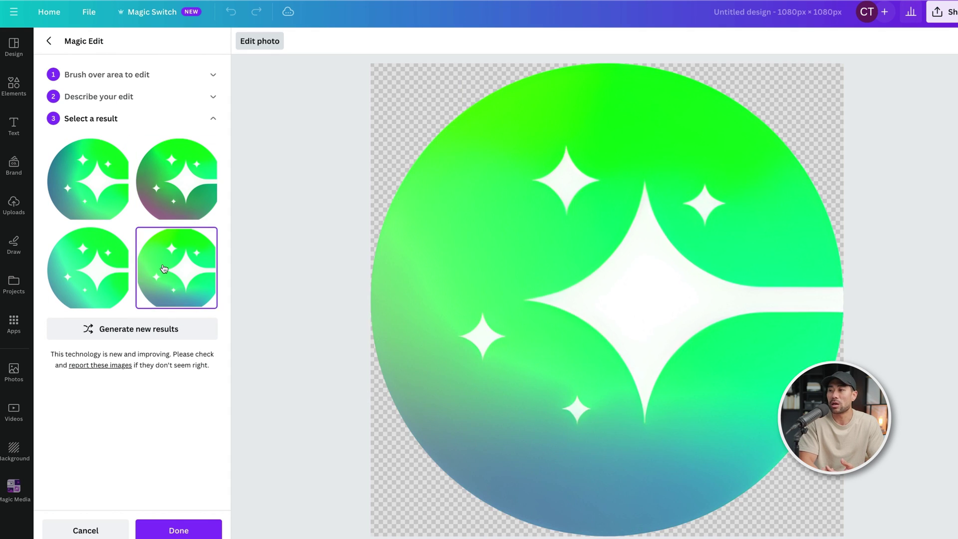
pyautogui.click(87, 275)
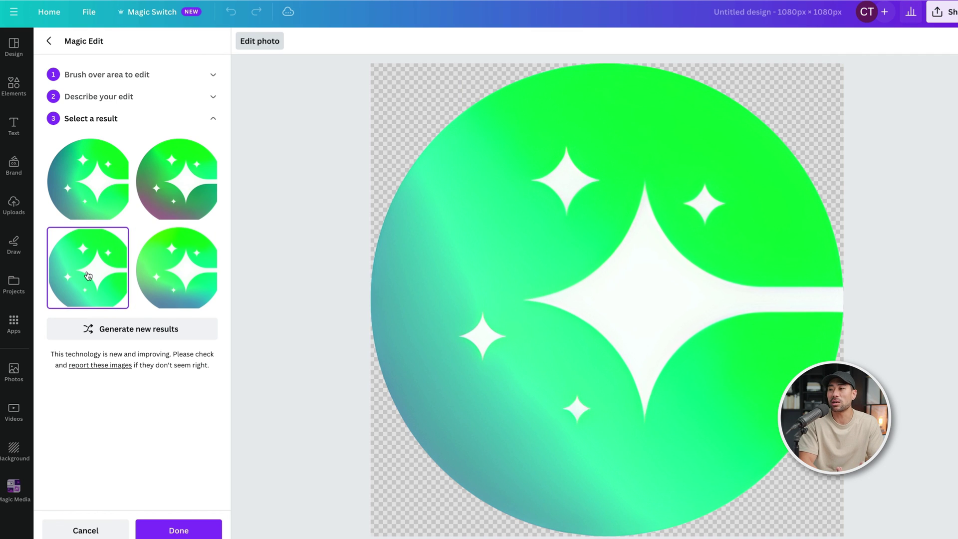